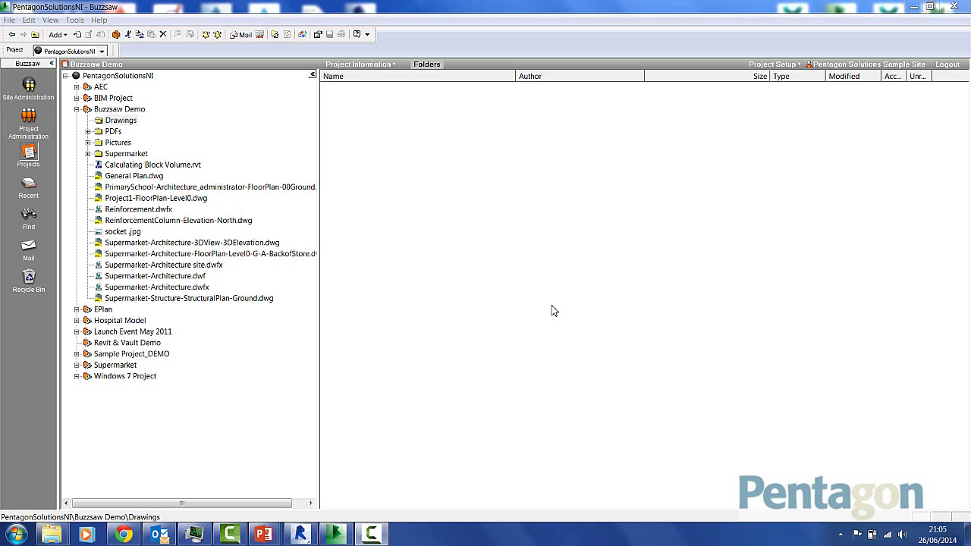
Check the Buzzsaw sync information page in Chrome, then return to the Buzzsaw site window
click(126, 536)
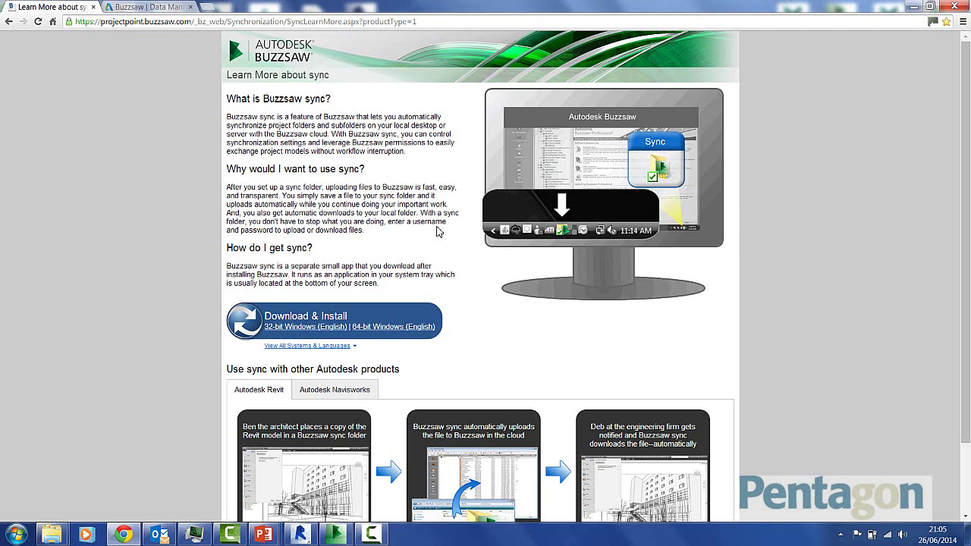
click(336, 535)
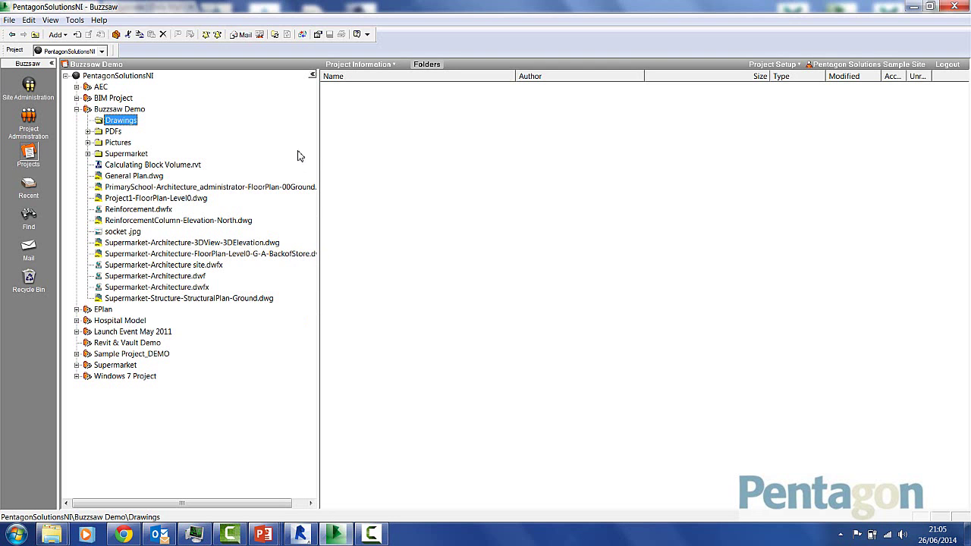
drag(321, 133, 471, 145)
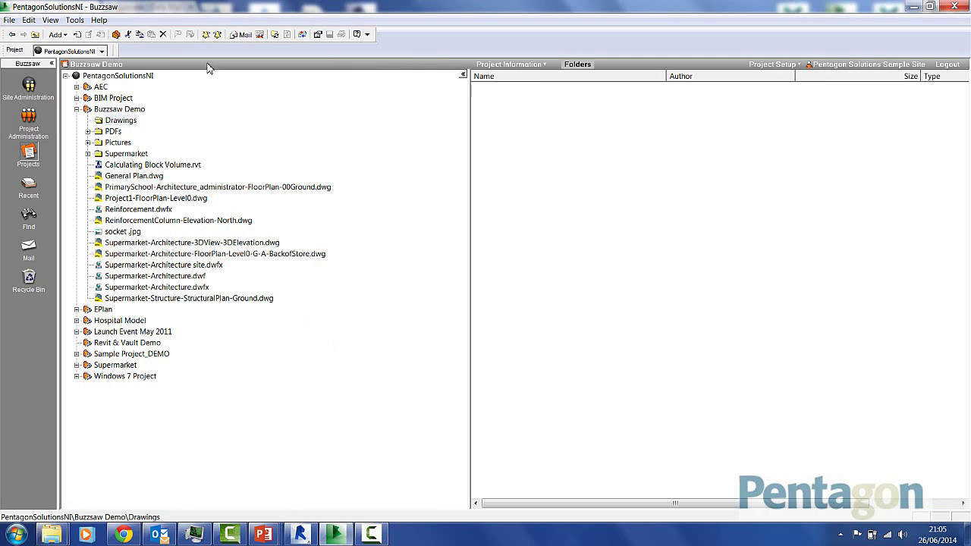
click(76, 112)
click(76, 111)
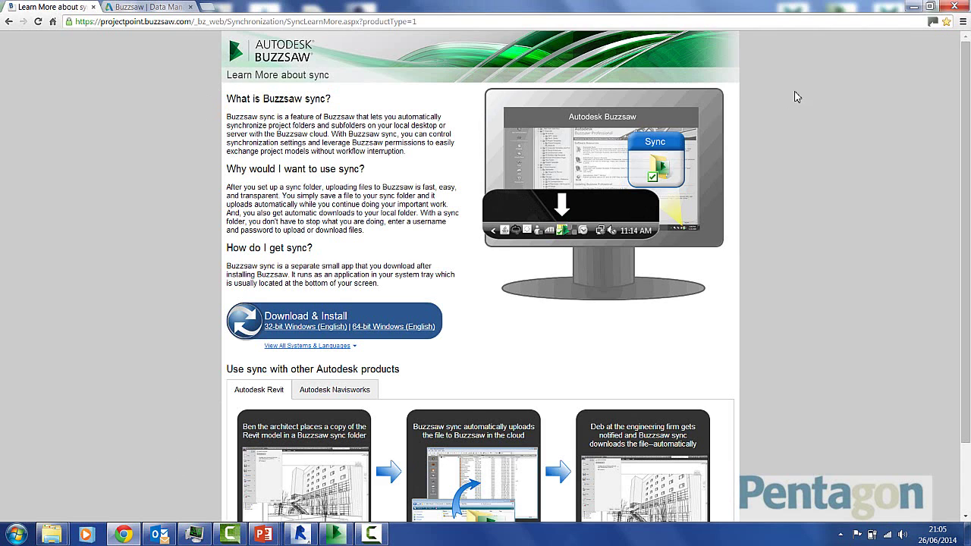
click(914, 9)
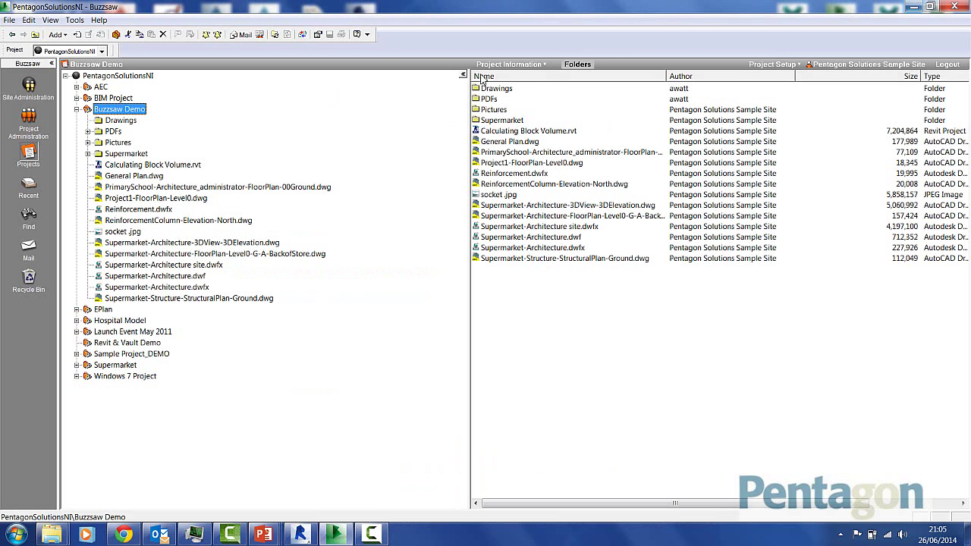
click(117, 123)
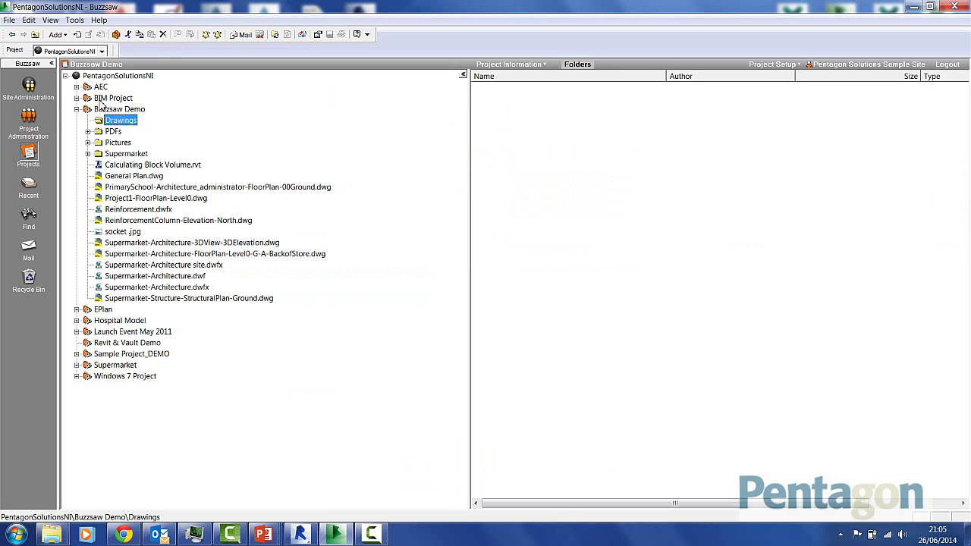
click(122, 110)
click(119, 121)
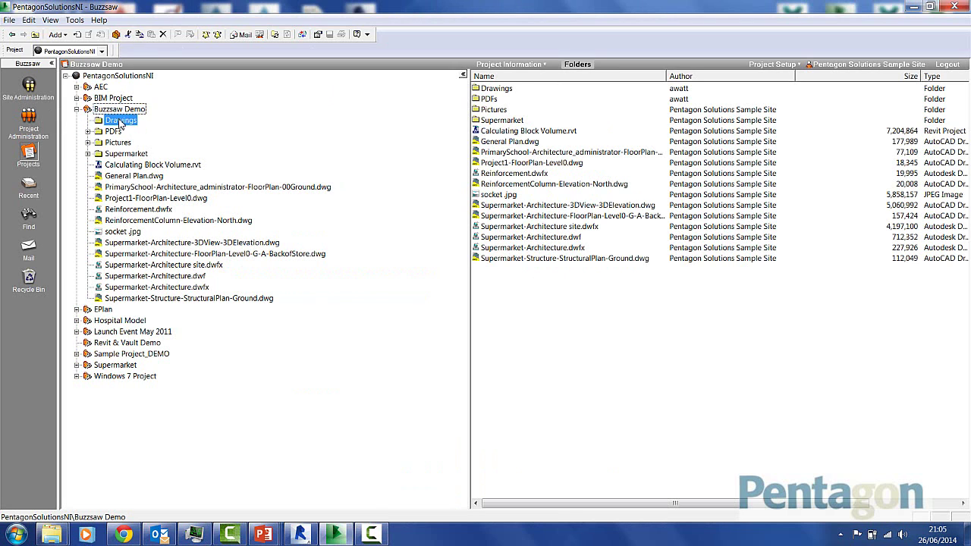
Open Buzzsaw sync's Synchronization Settings from the tray icon to check the Manually schedule
click(913, 9)
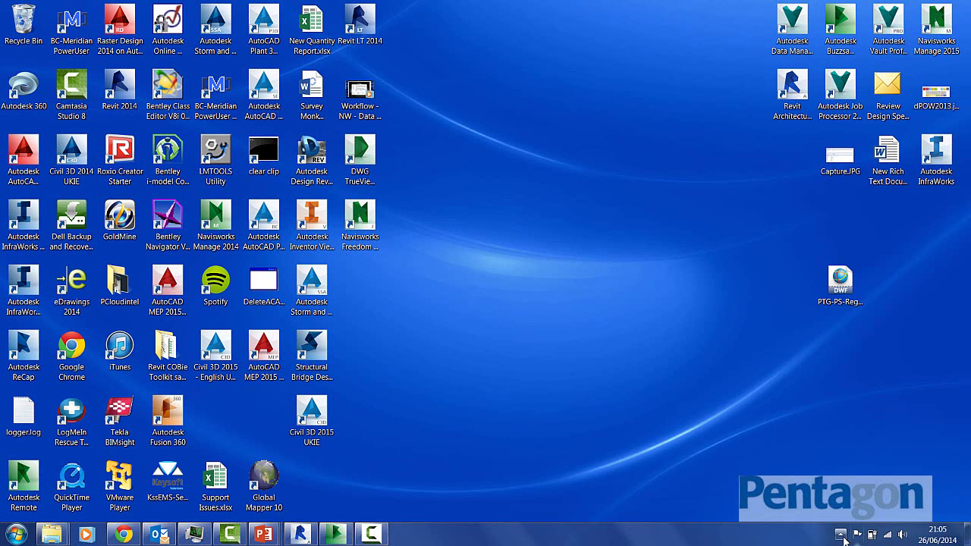
click(842, 535)
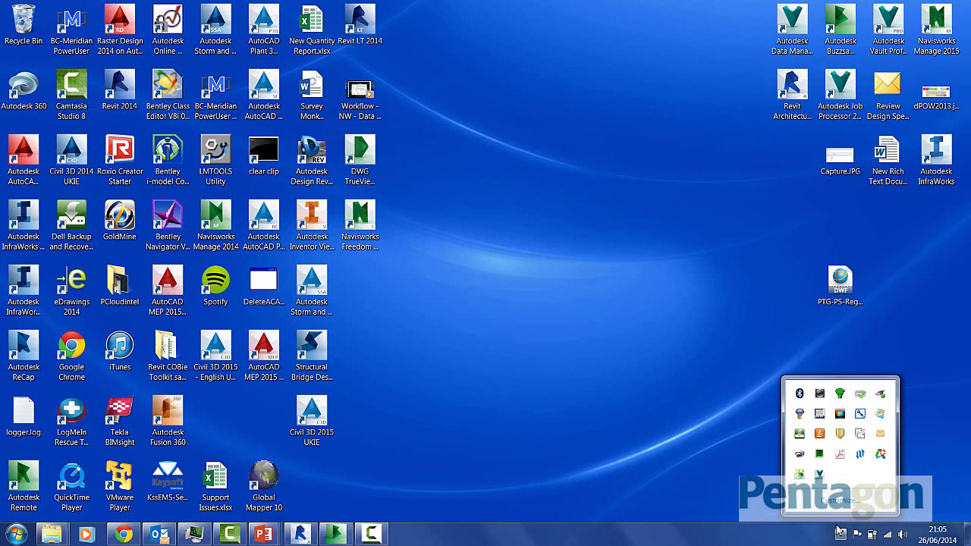
right_click(801, 475)
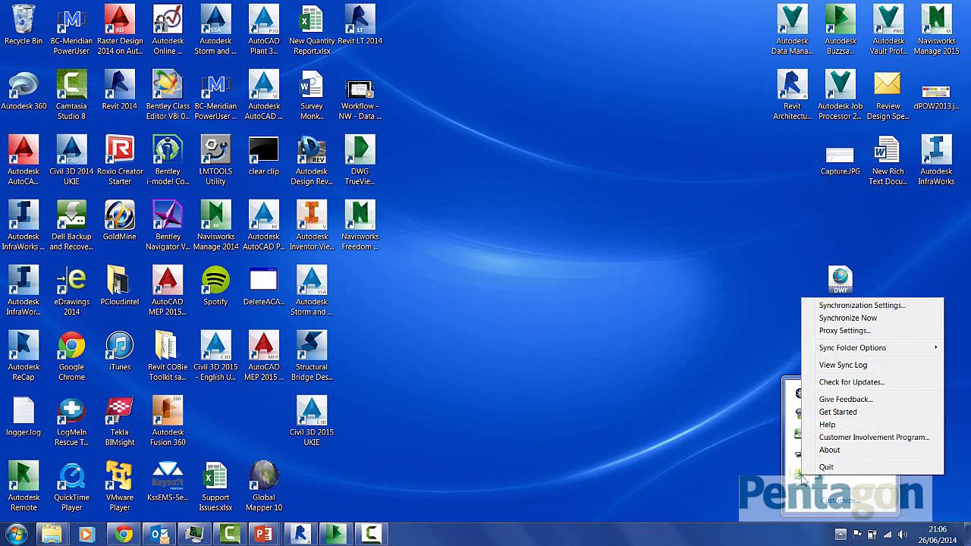
click(861, 306)
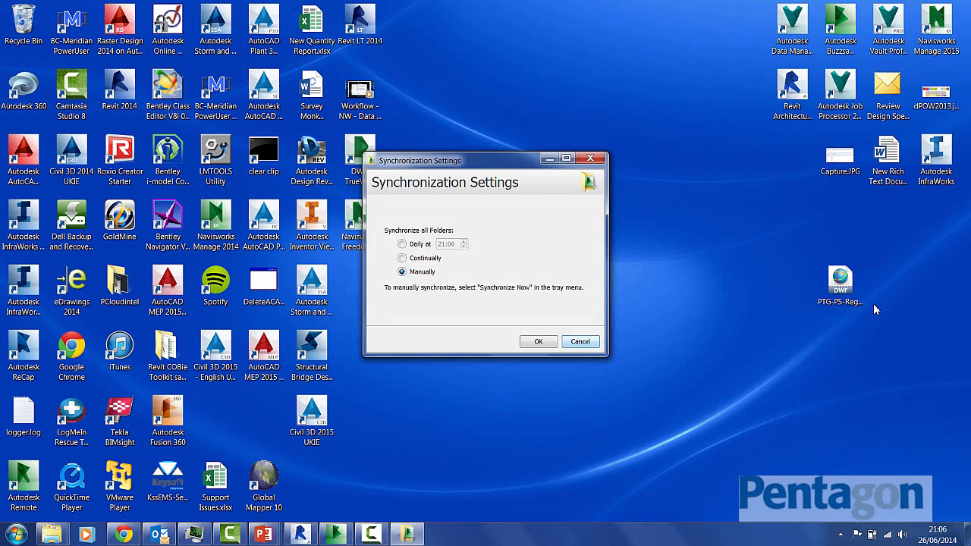
Close the sync settings unchanged and open the local Buzzsaw Sync\Drawings folder in Explorer
click(581, 342)
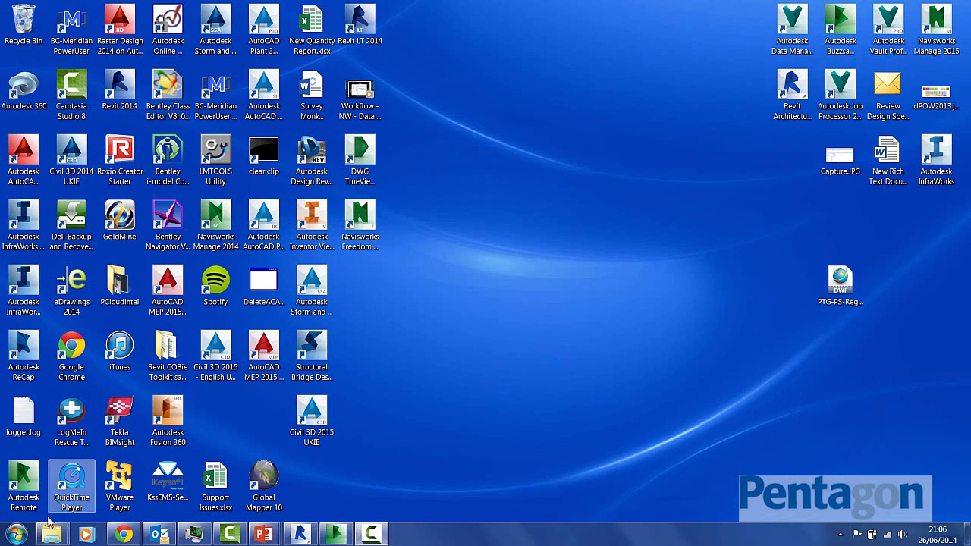
mouse_move(52, 534)
click(218, 474)
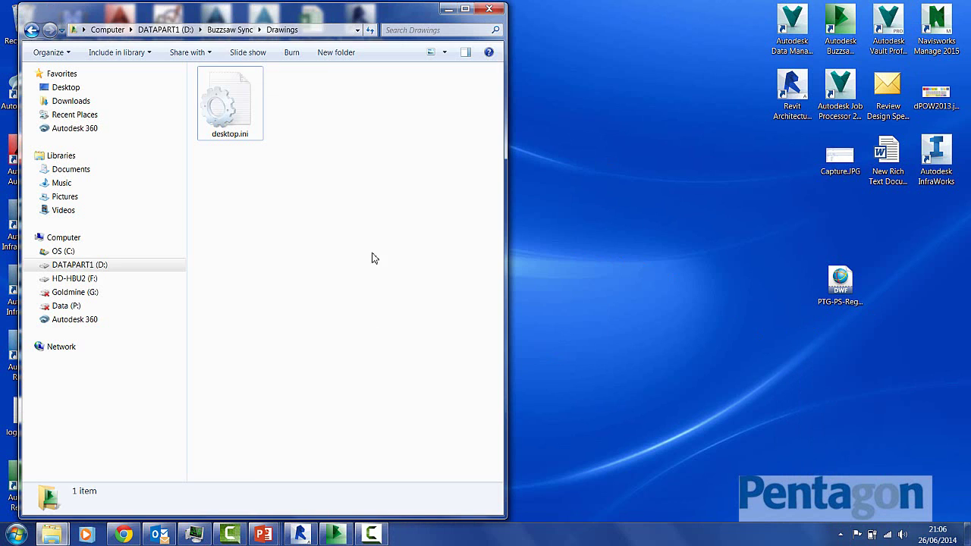
click(124, 36)
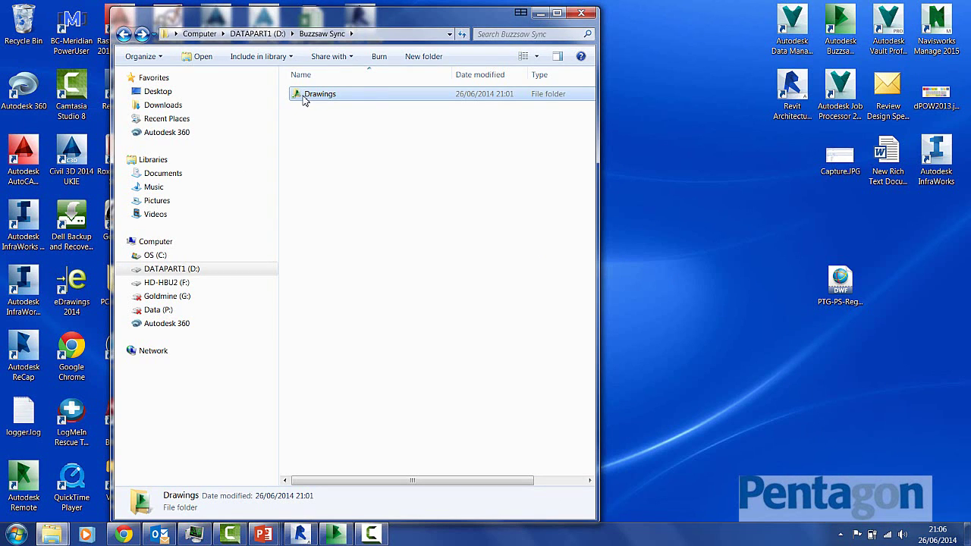
double_click(305, 101)
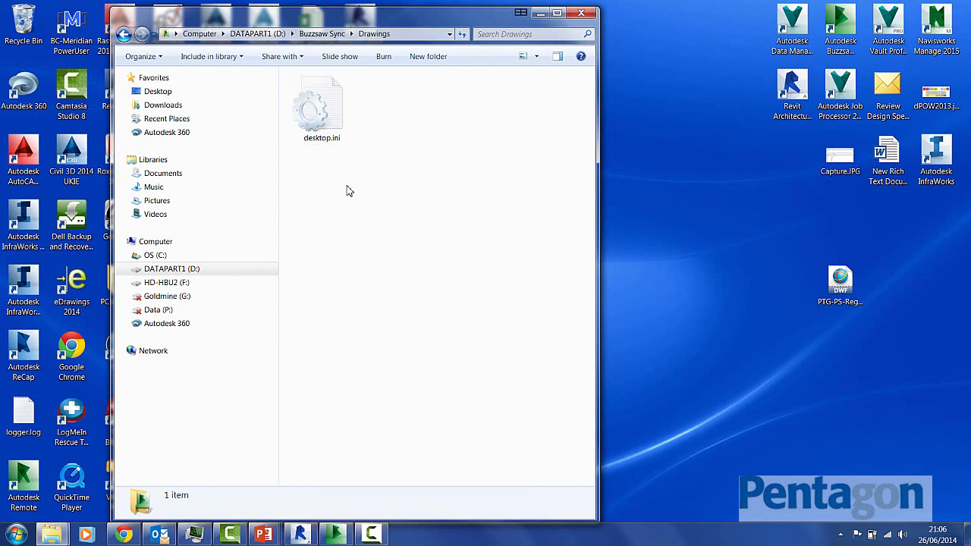
Create three new subfolders in Drawings named DWFs, COBie and Document
right_click(339, 189)
mouse_move(408, 319)
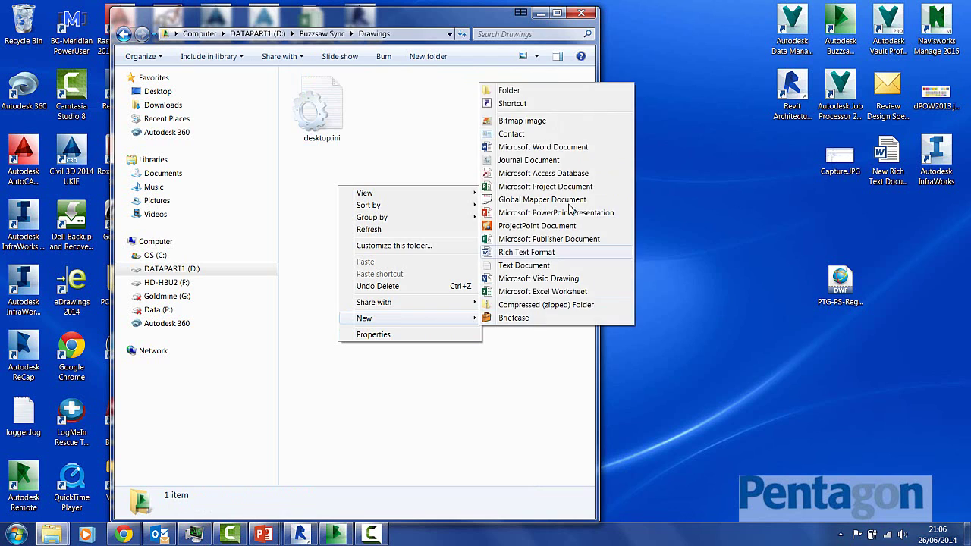
click(523, 91)
text(DWF)
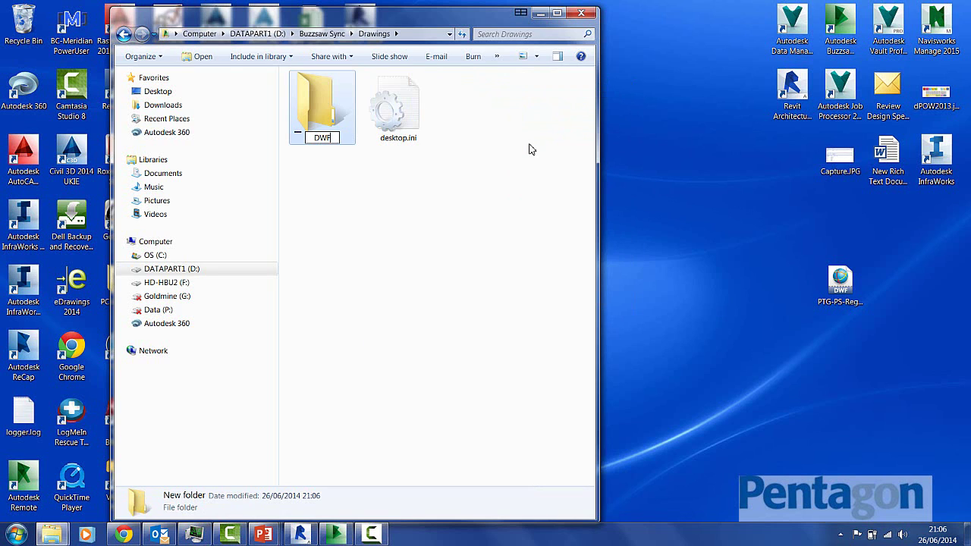
text(s)
click(384, 242)
right_click(350, 240)
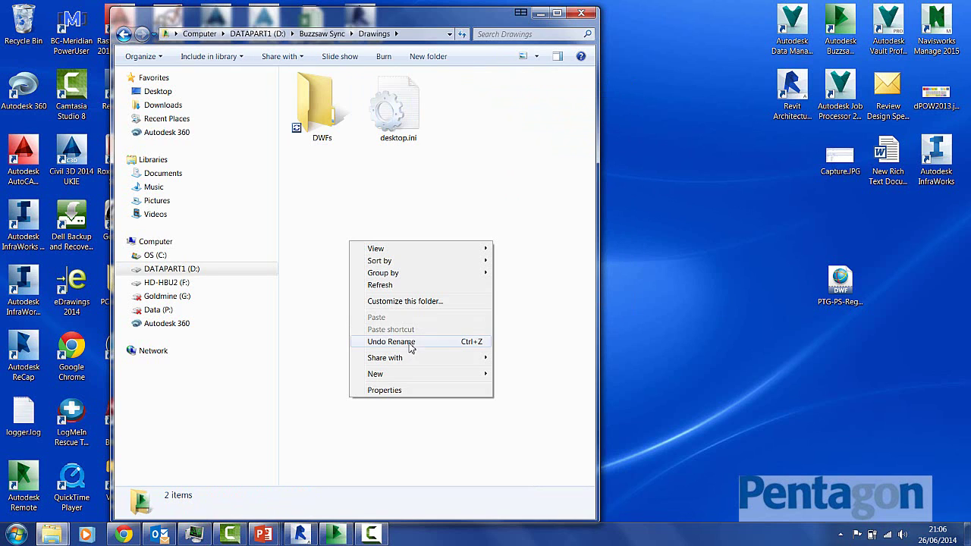
mouse_move(455, 373)
click(543, 146)
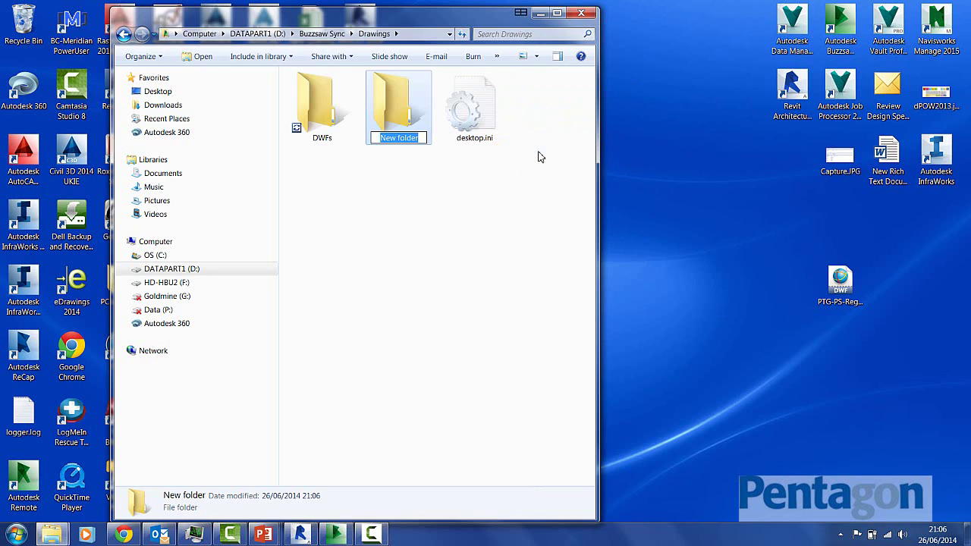
text(COBie)
click(414, 267)
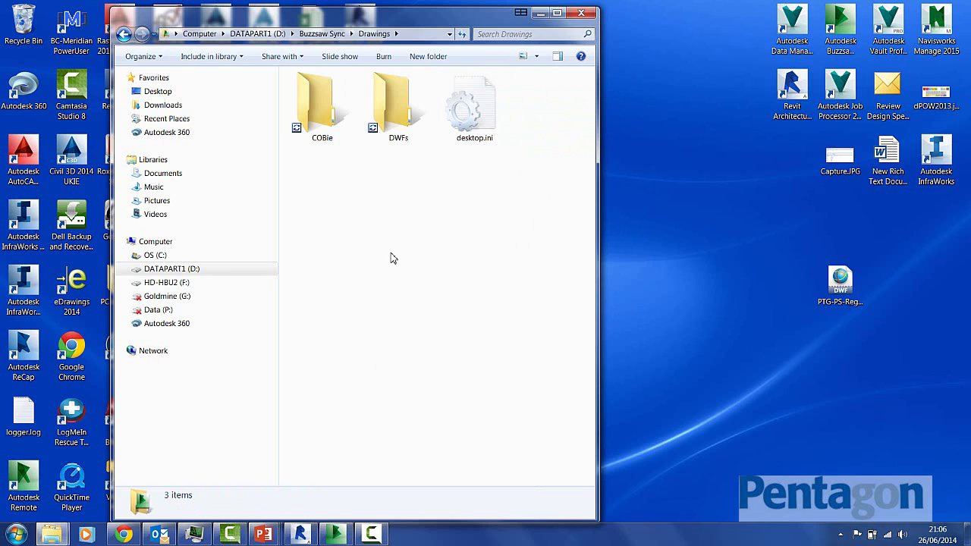
right_click(387, 251)
mouse_move(448, 386)
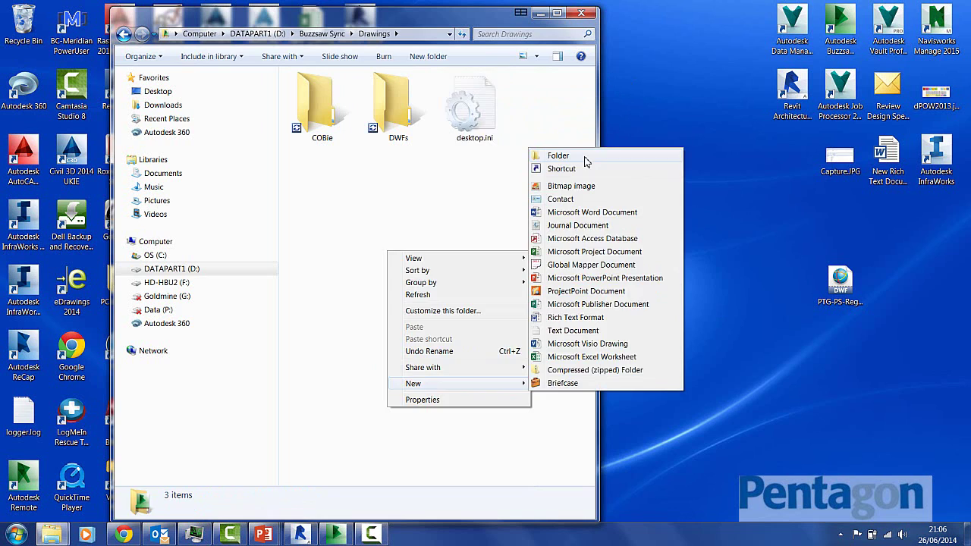
click(587, 157)
text(Document)
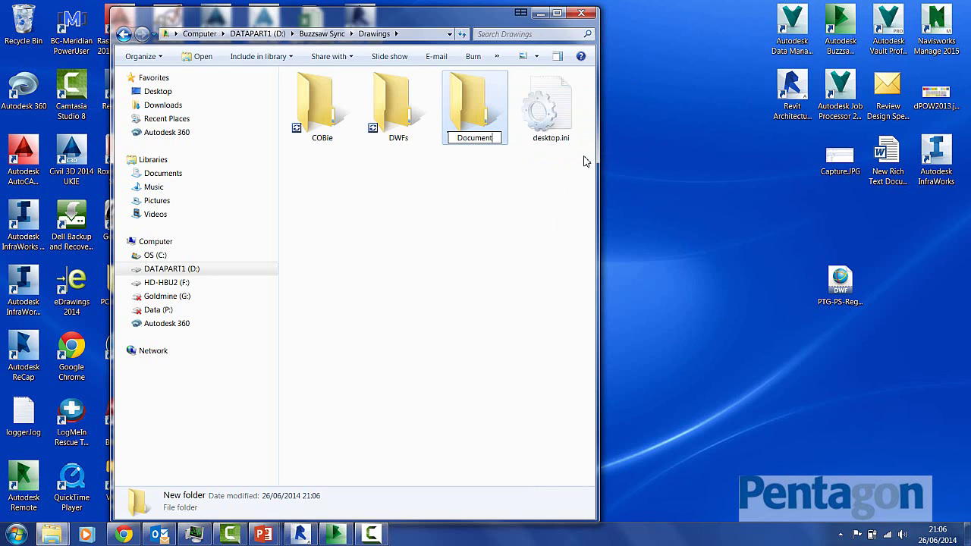
click(392, 335)
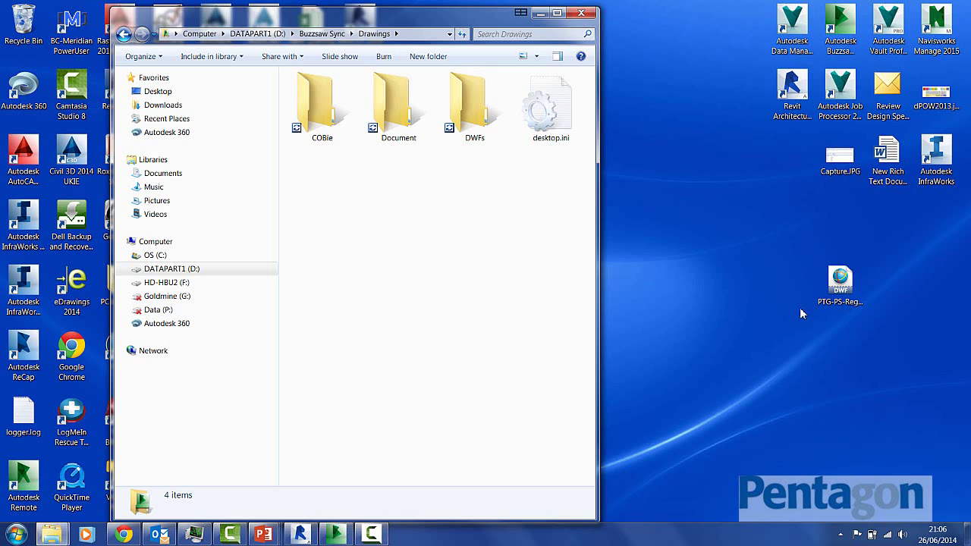
Copy PTG-PS-Region1-M3-0001.dwfx from the desktop into DWFs, then go back to Drawings
click(480, 122)
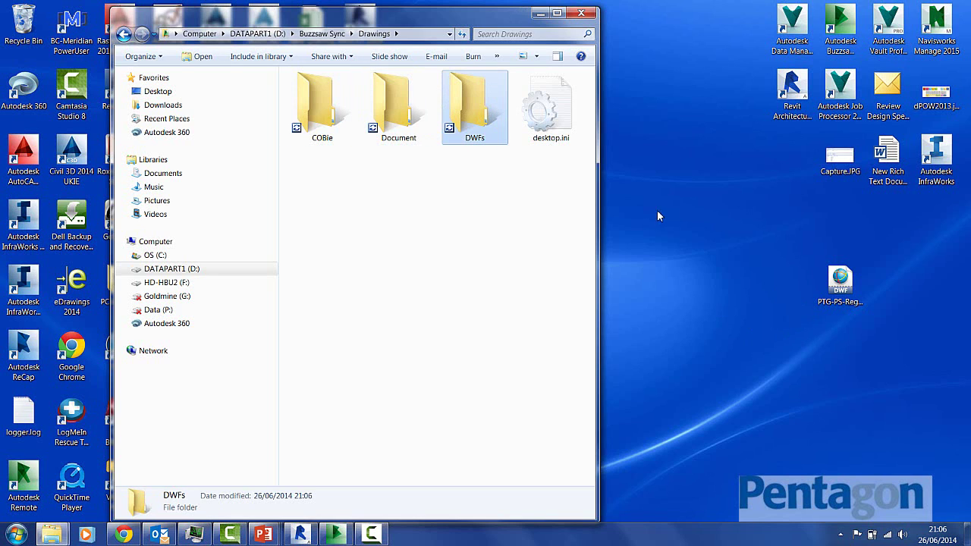
double_click(478, 120)
drag(844, 282, 323, 136)
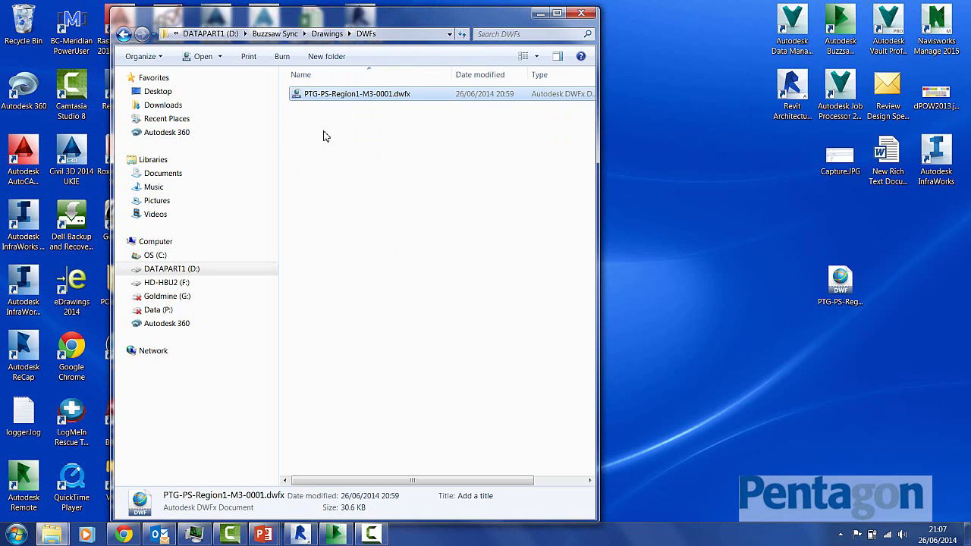
click(125, 35)
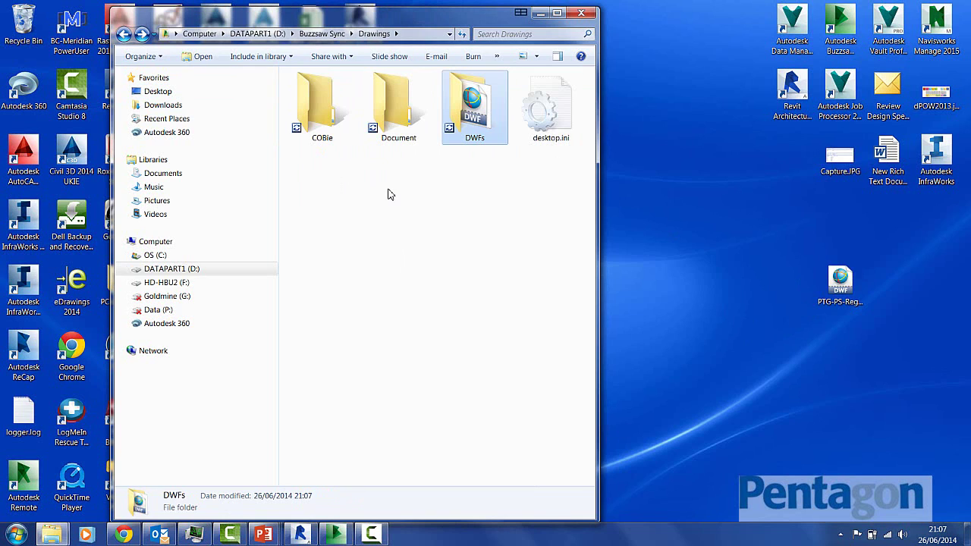
Run Synchronize Now from the Buzzsaw sync tray icon and shift Explorer to the left
click(842, 535)
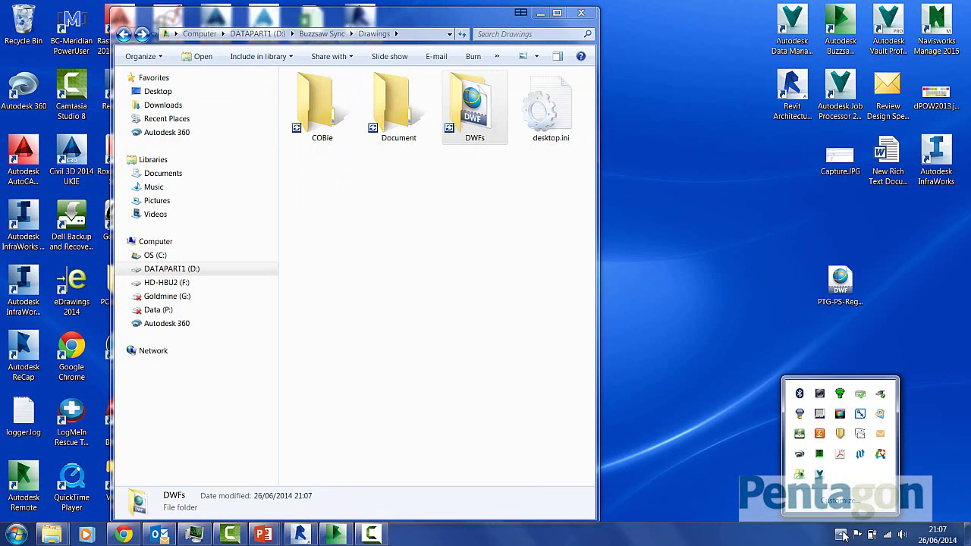
right_click(801, 476)
click(842, 317)
drag(448, 19, 358, 13)
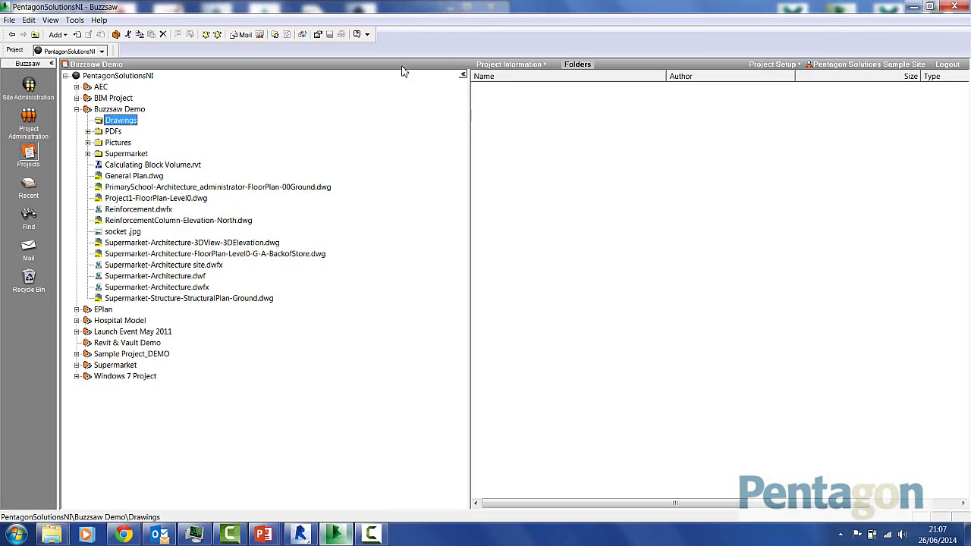
Restore the Buzzsaw window, place and enlarge it beside Explorer, and select Buzzsaw Demo
click(334, 535)
double_click(404, 6)
drag(395, 171, 598, 11)
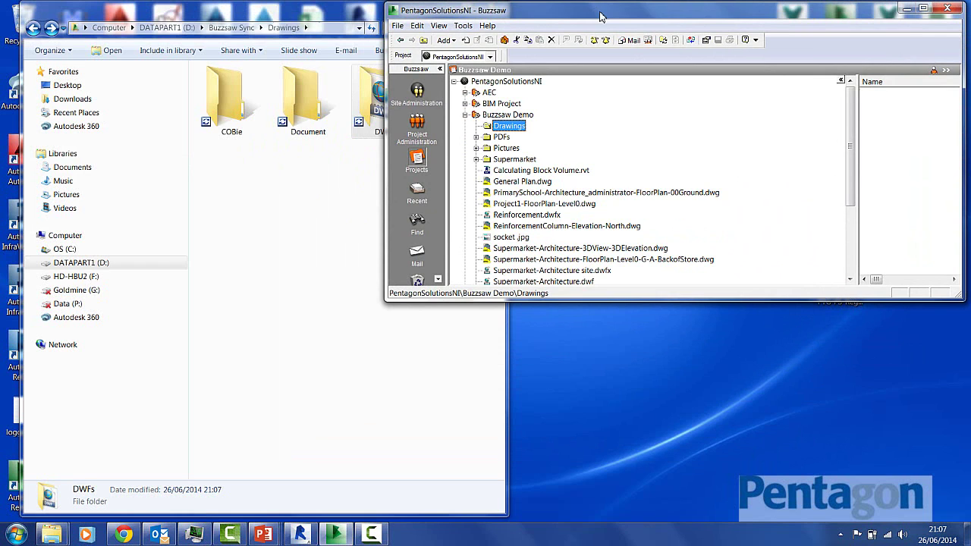
drag(386, 301, 460, 521)
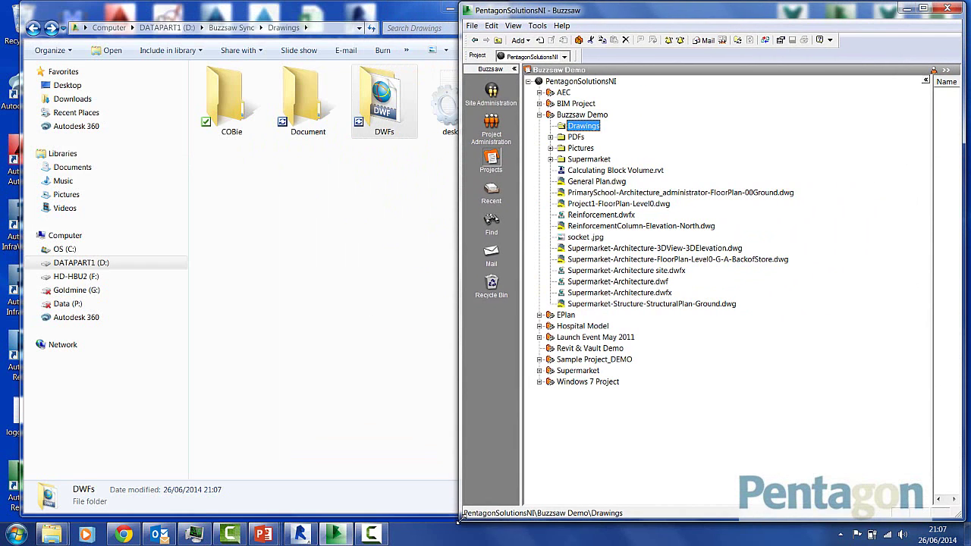
click(581, 115)
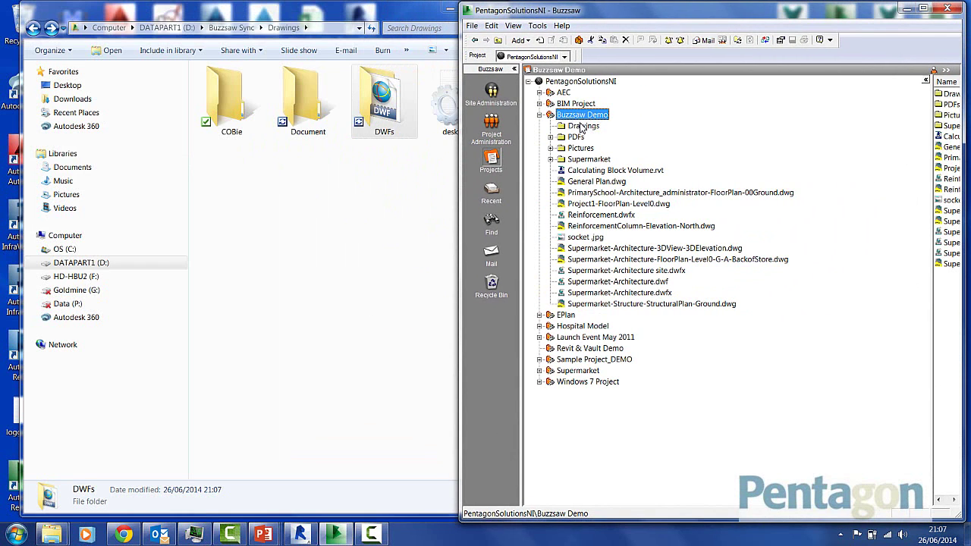
drag(593, 10, 524, 9)
Refresh Drawings to list the synced subfolders, peek into Document, then open DWFs
click(516, 126)
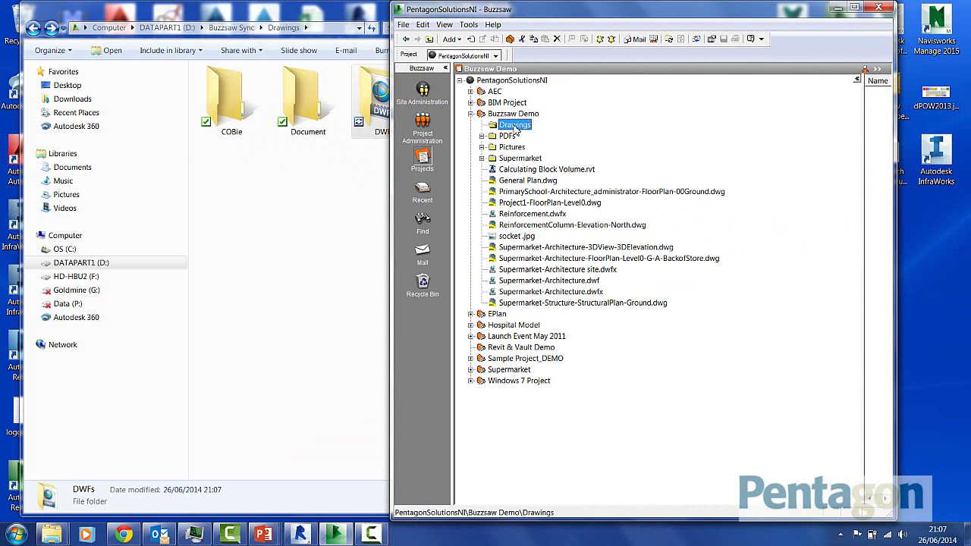
drag(390, 159, 351, 158)
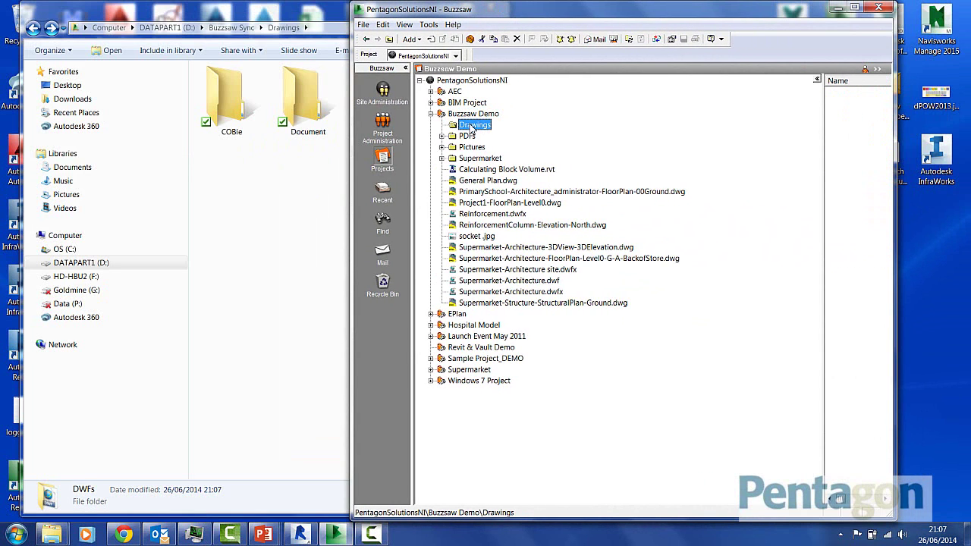
click(470, 127)
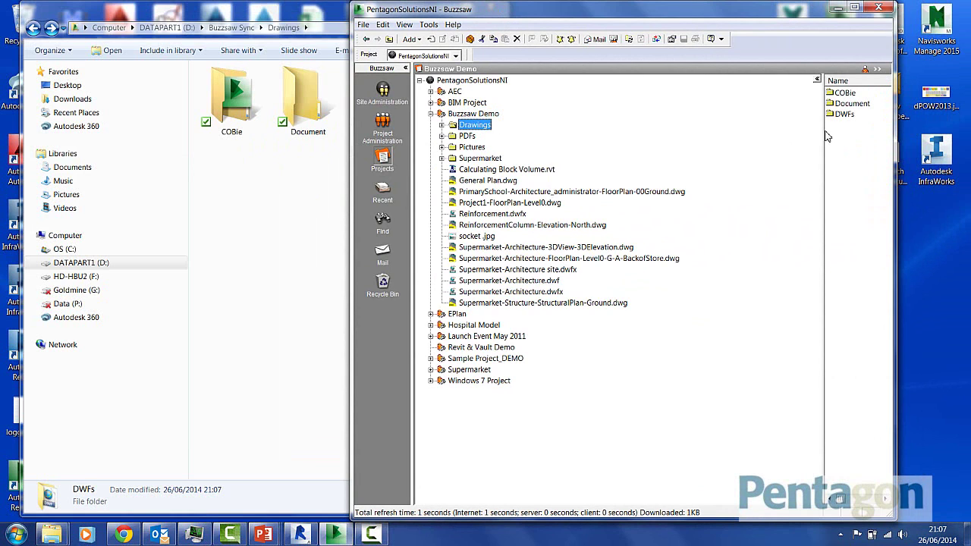
drag(827, 136, 670, 140)
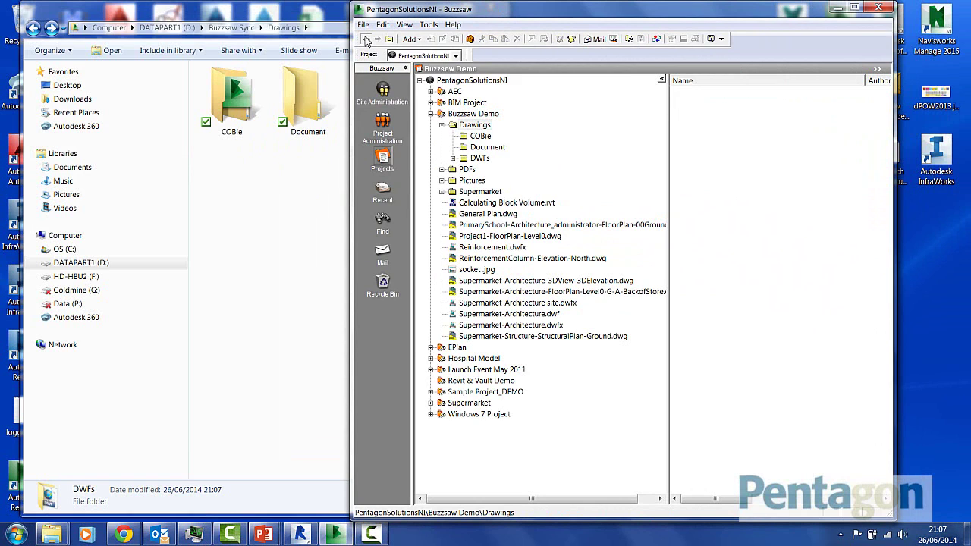
double_click(691, 107)
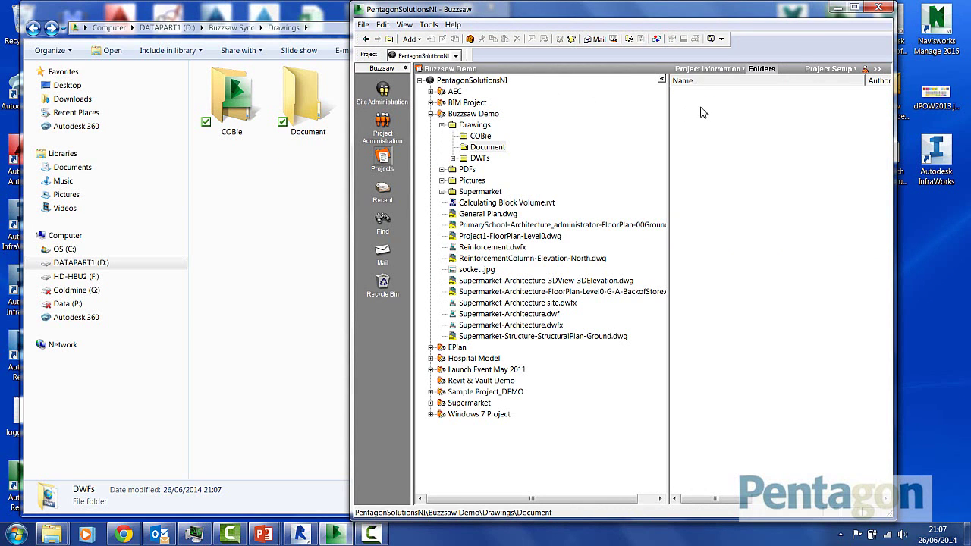
click(365, 39)
double_click(686, 115)
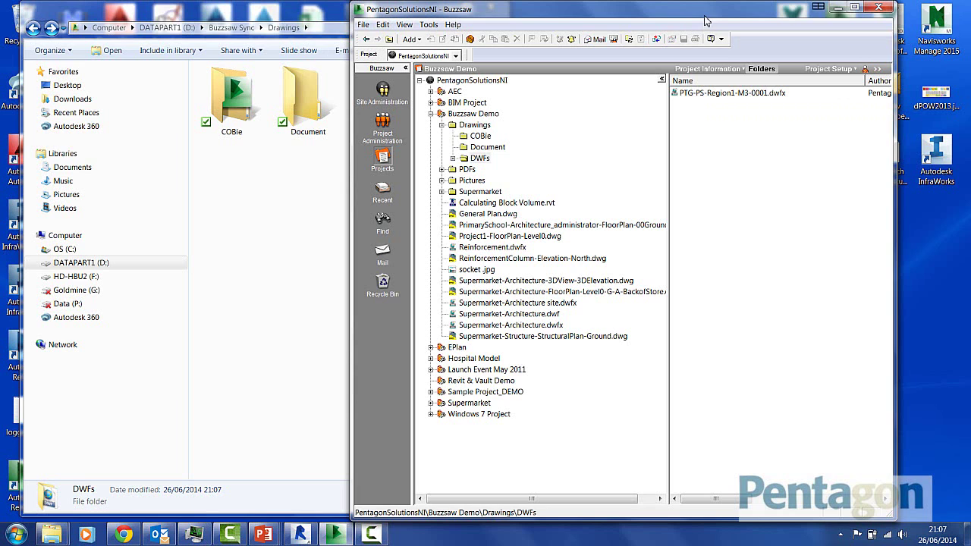
Open PTG-PS-Region1-M3-0001.dwfx in its own viewer window via View in Window
click(852, 9)
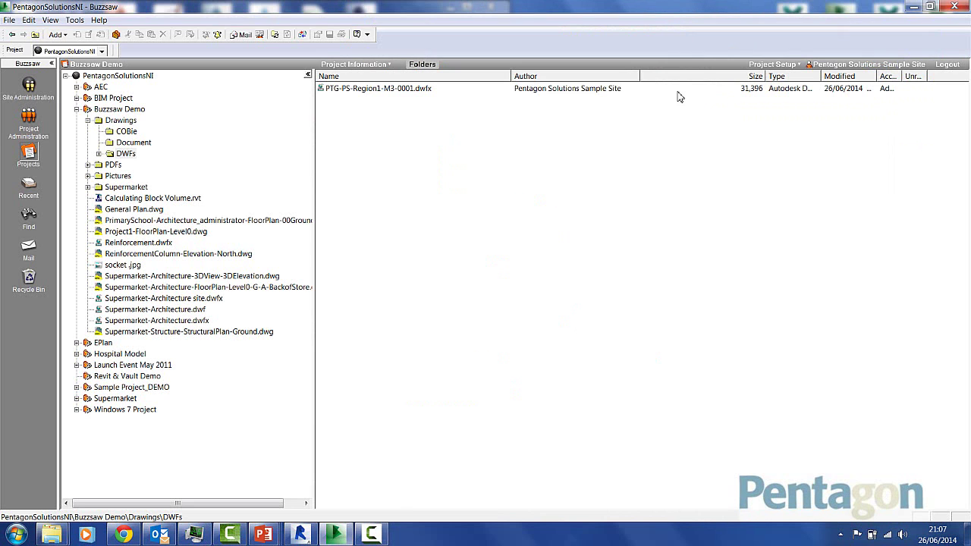
click(341, 89)
drag(316, 113, 273, 108)
click(284, 89)
right_click(304, 89)
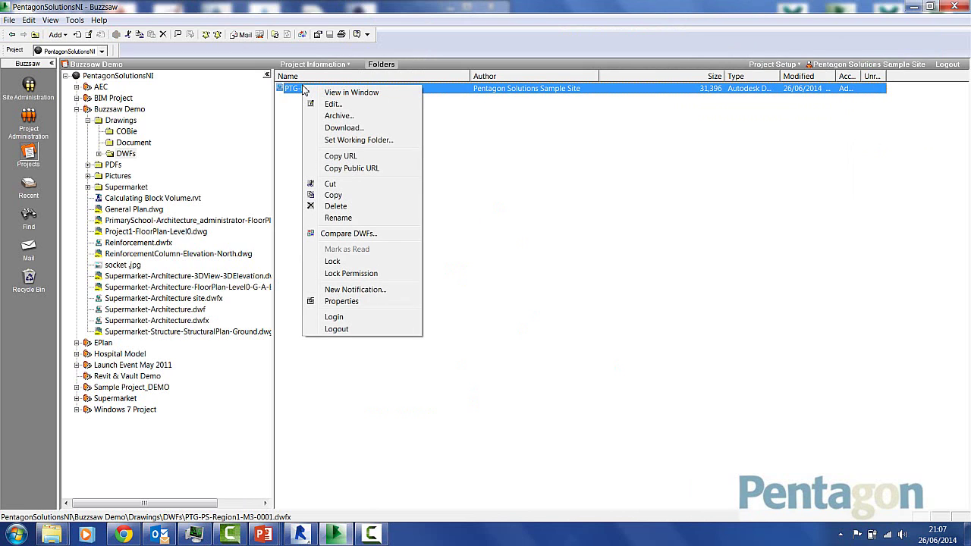
click(347, 93)
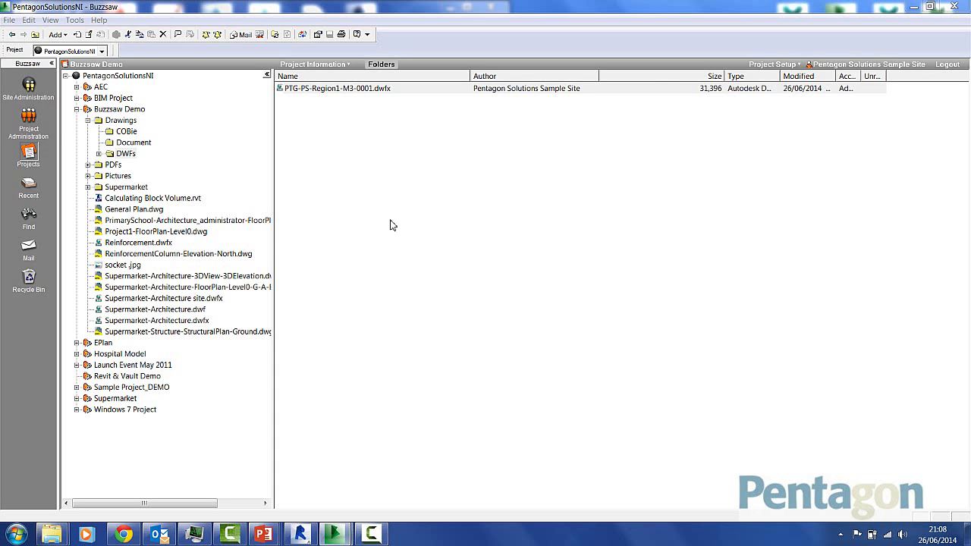
Move the viewer aside, orbit the 3D model, and open the Buzzsaw notification e-mail
click(914, 7)
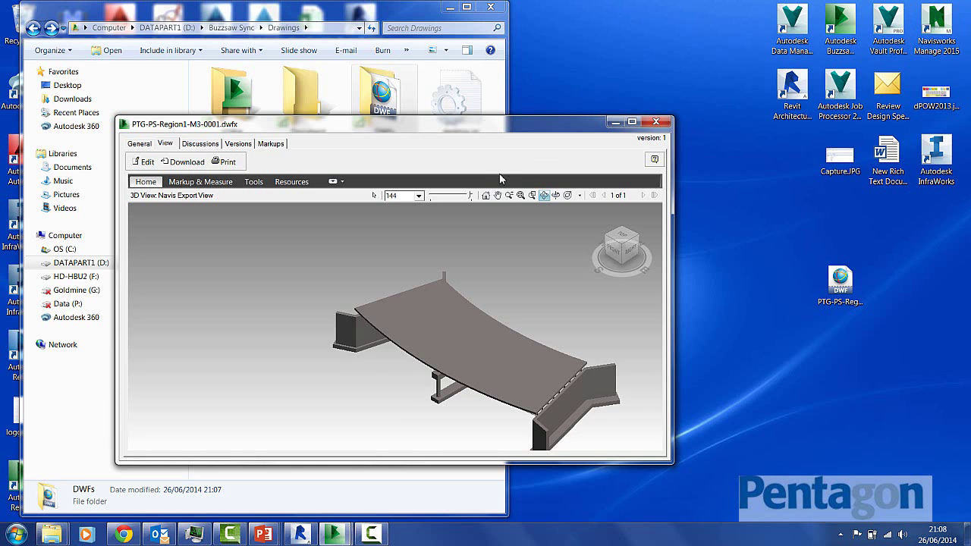
drag(468, 127, 614, 46)
drag(547, 244, 687, 280)
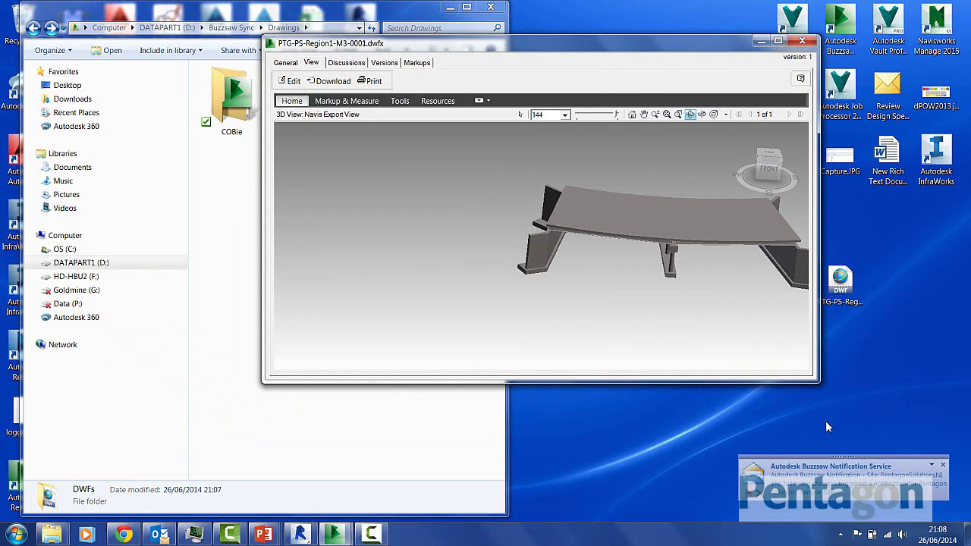
click(812, 484)
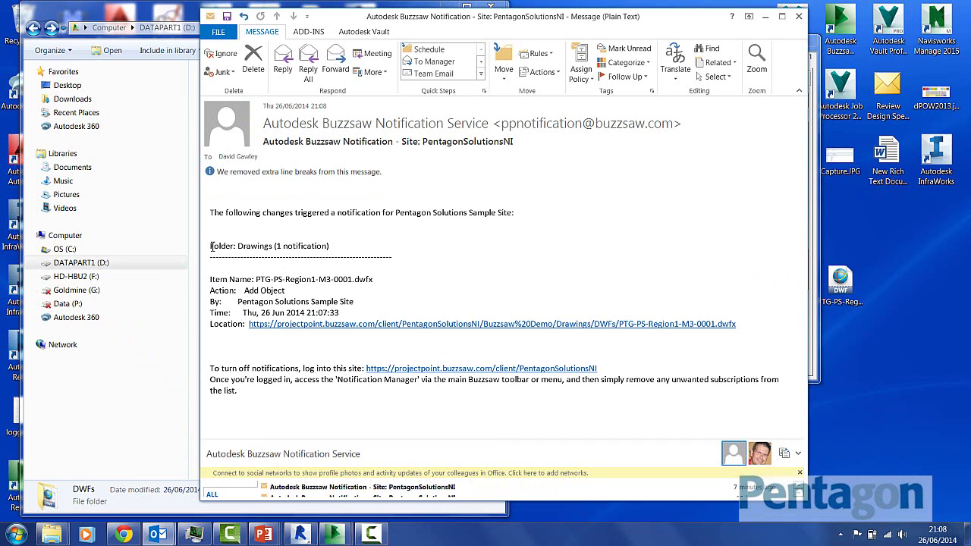
Highlight the Drawings folder and file name lines, close the e-mail, and orbit the model's left side
drag(238, 246, 311, 246)
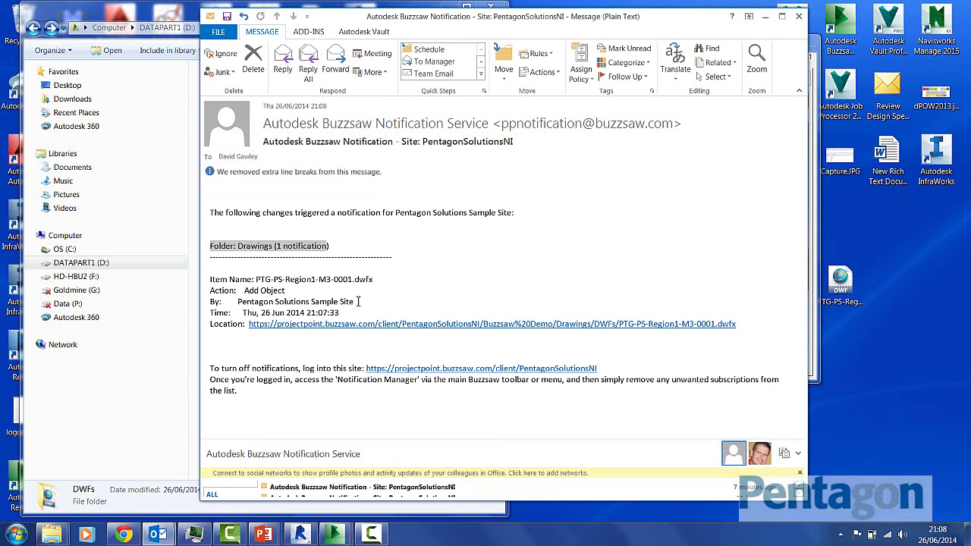
drag(252, 280, 374, 280)
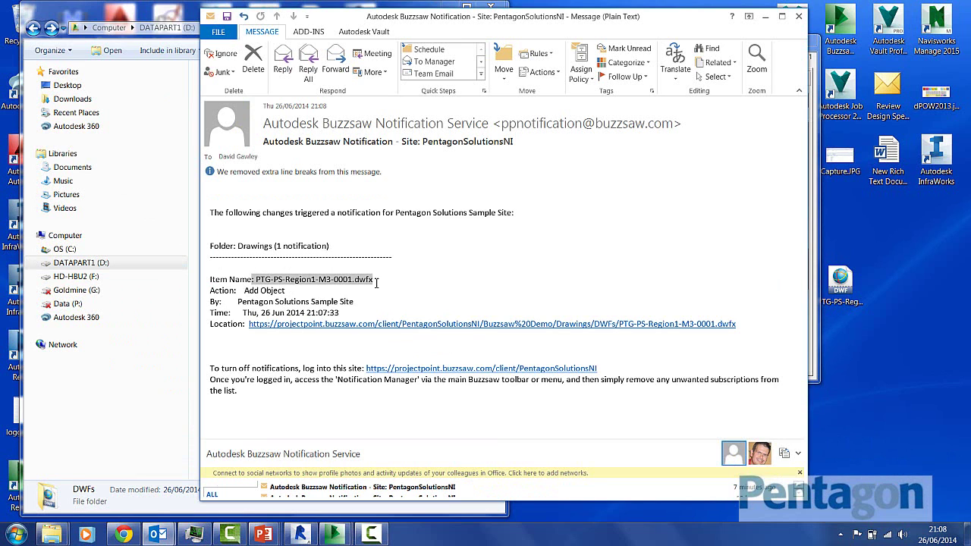
click(800, 16)
drag(528, 251, 709, 232)
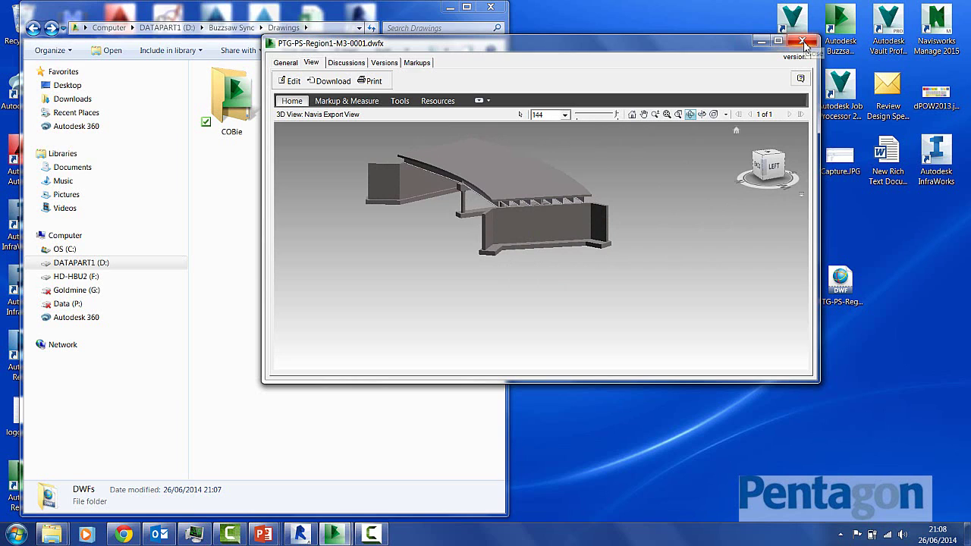
Close the DWFx viewer and show Buzzsaw's Drawings folder with COBie, Document and DWFs
click(805, 45)
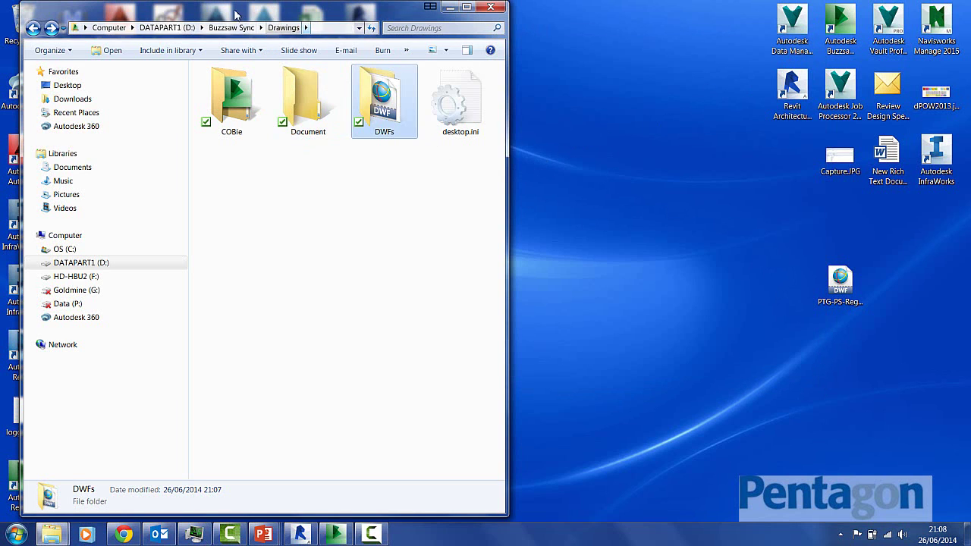
click(299, 534)
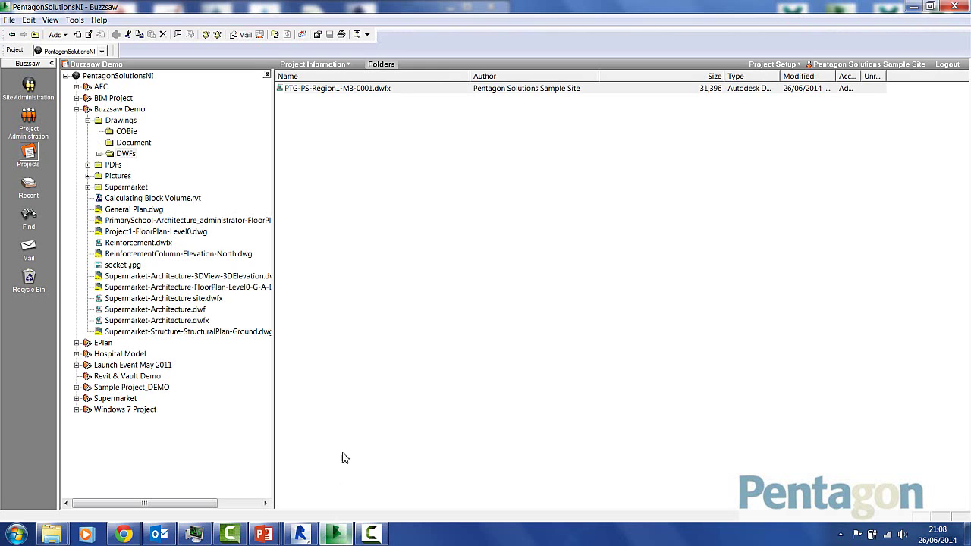
click(120, 121)
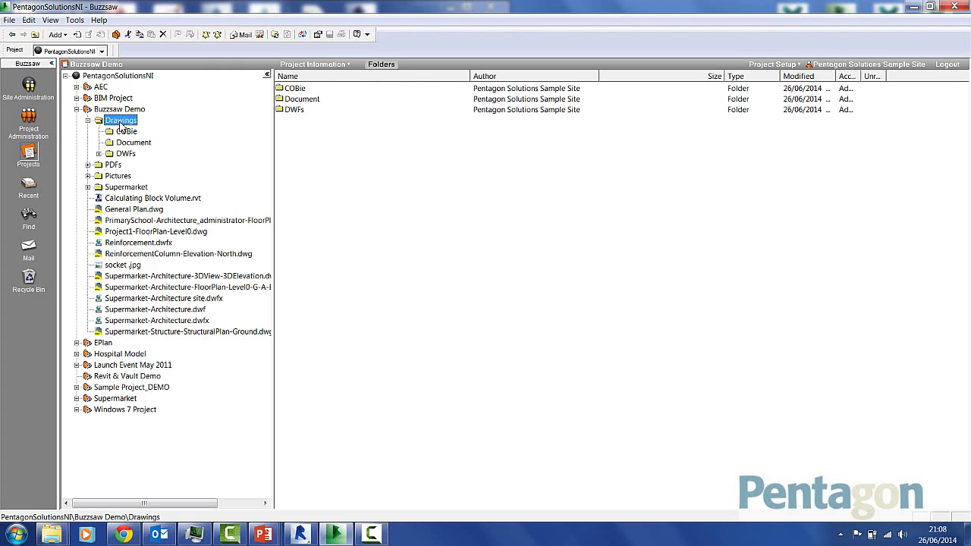